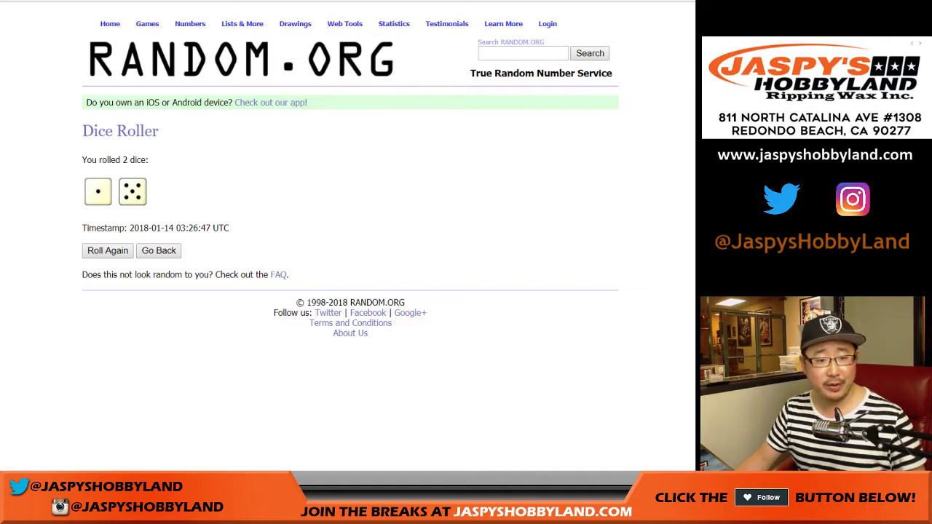
# - Switch to the List Randomizer holding the baseball teams and randomize the list six times
pyautogui.hotkey('ctrl', 'Tab')
pyautogui.scroll(-2, 349, 291)
pyautogui.click(122, 401)
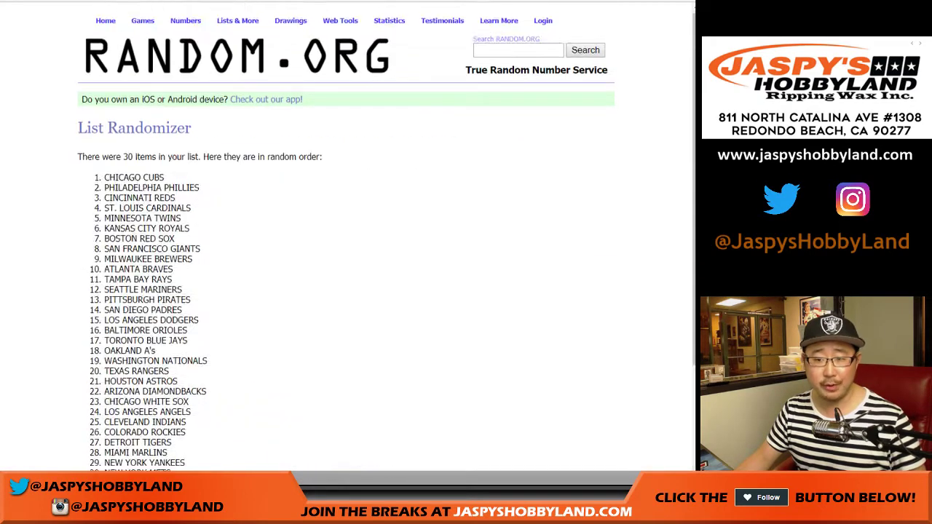
pyautogui.scroll(-3, 350, 240)
pyautogui.click(95, 403)
pyautogui.click(95, 403)
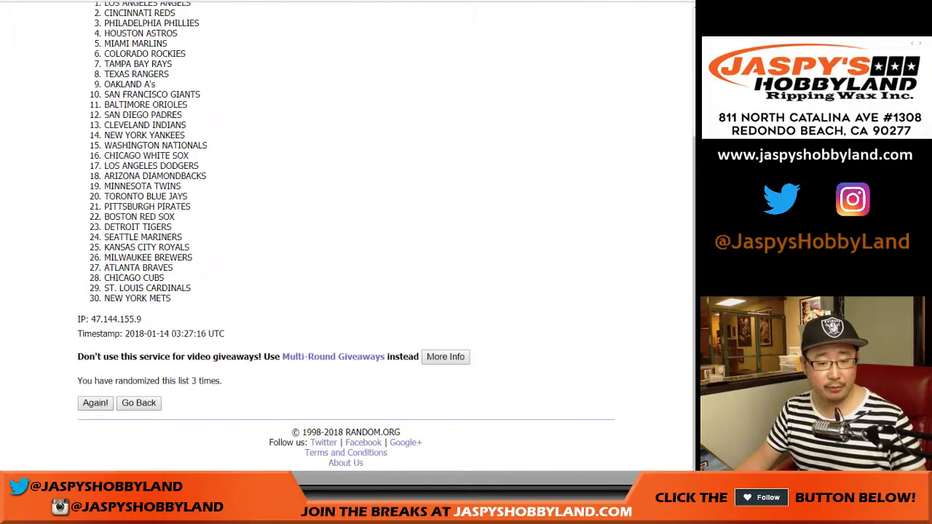
pyautogui.click(95, 403)
pyautogui.click(94, 403)
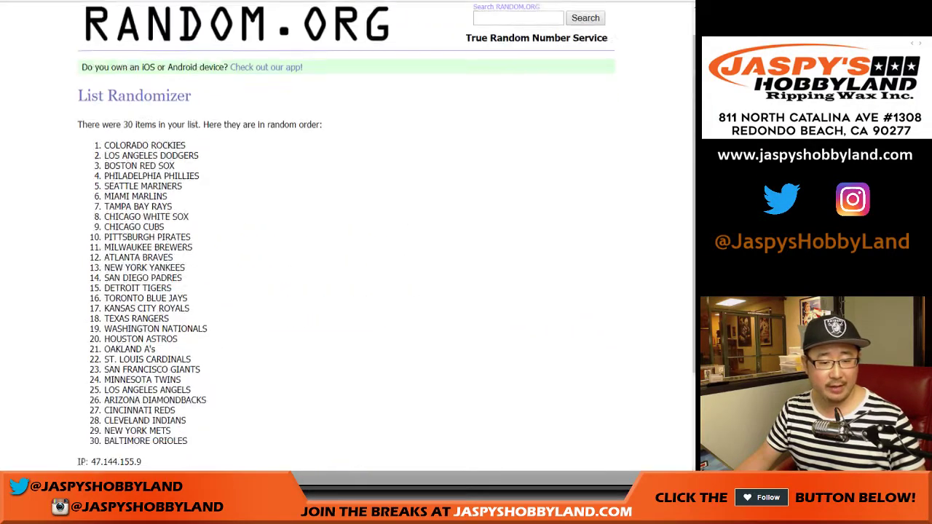
pyautogui.scroll(-3, 349, 240)
pyautogui.click(94, 403)
pyautogui.scroll(-3, 349, 240)
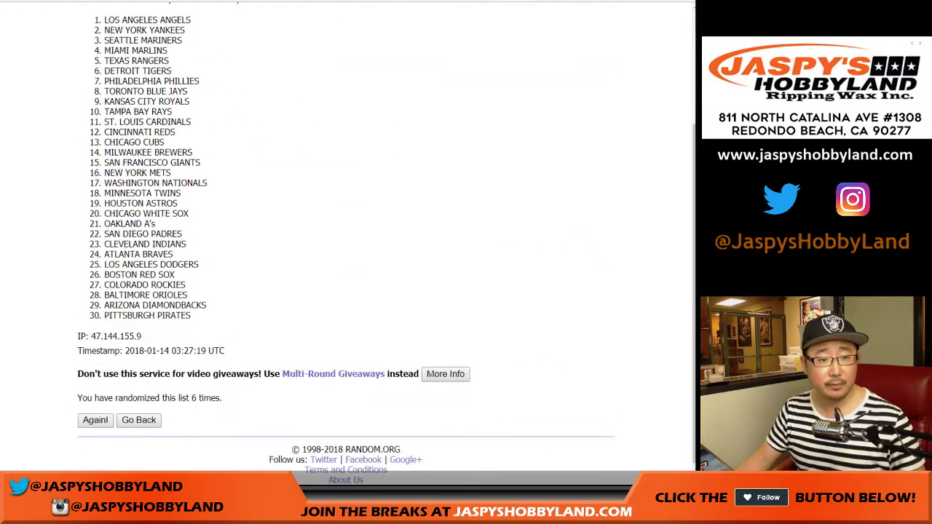
# - Copy the 30 randomized team names and paste them into the Google Sheets break spreadsheet, starting at cell B1 beside the participant names
pyautogui.moveTo(104, 20); pyautogui.dragTo(191, 316)
pyautogui.hotkey('ctrl', 'c')
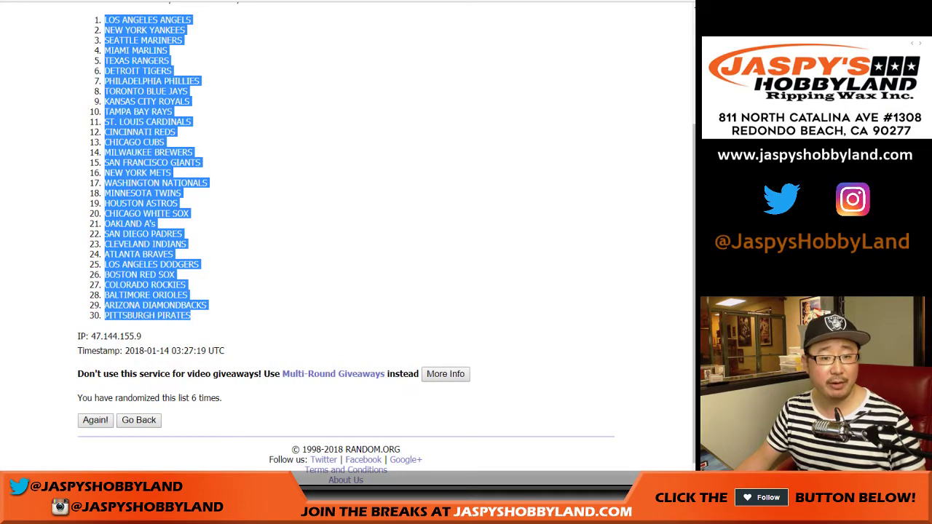
pyautogui.hotkey('ctrl', 'Tab')
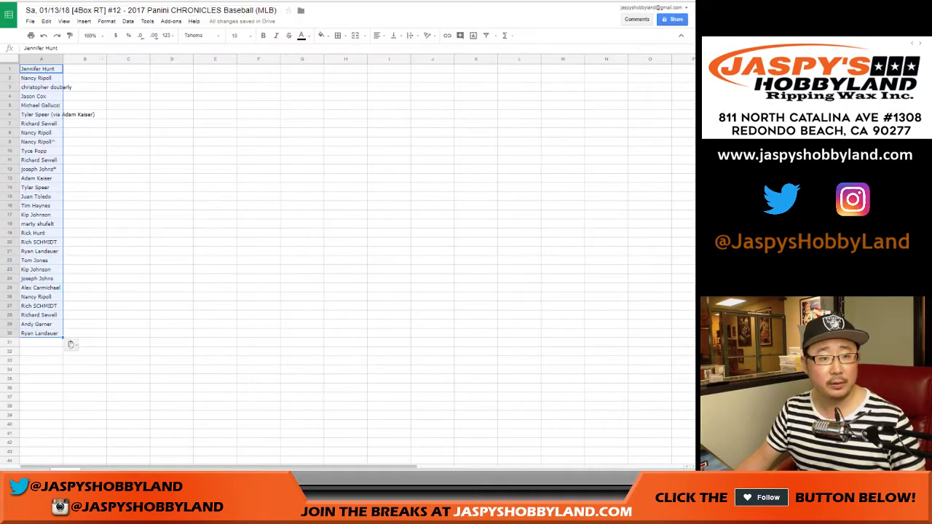
pyautogui.rightClick(93, 68)
pyautogui.click(115, 100)
# - Format the entire sheet in Roboto at size 14 and auto-fit the column widths to their contents
pyautogui.hotkey('ctrl', 'a')
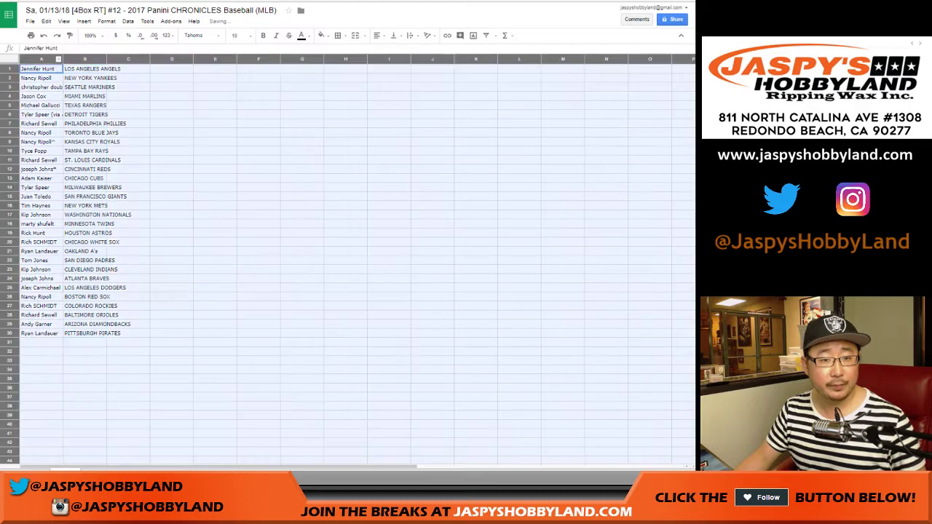
pyautogui.click(204, 35)
pyautogui.click(202, 51)
pyautogui.click(236, 35)
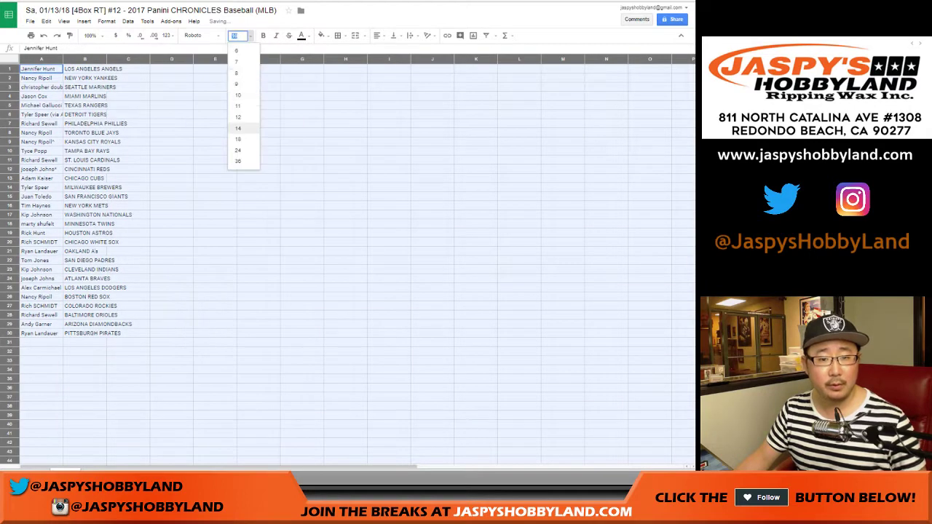
pyautogui.click(243, 128)
pyautogui.doubleClick(63, 59)
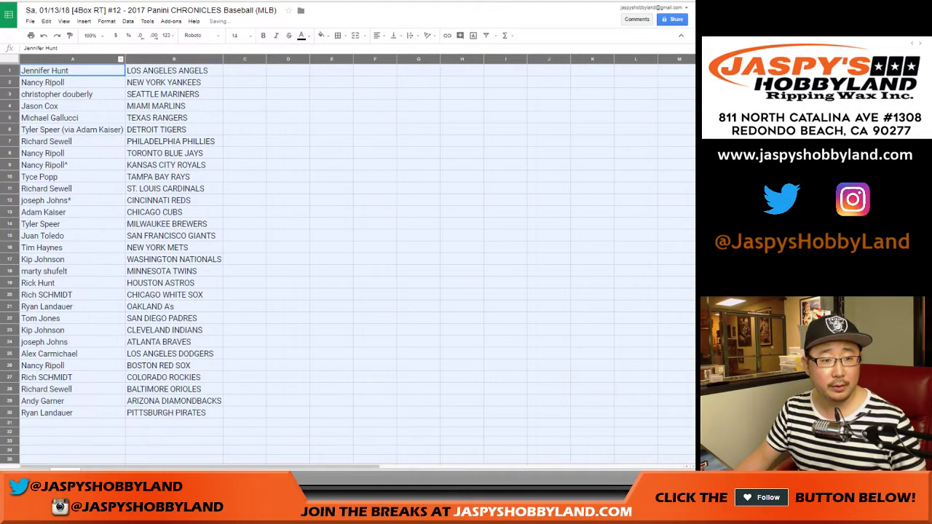
# - Check the randomized participant list on the RANDOM.ORG results page, and return to the spreadsheet
pyautogui.hotkey('ctrl', 'Tab')
pyautogui.hotkey('ctrl', 'Tab')
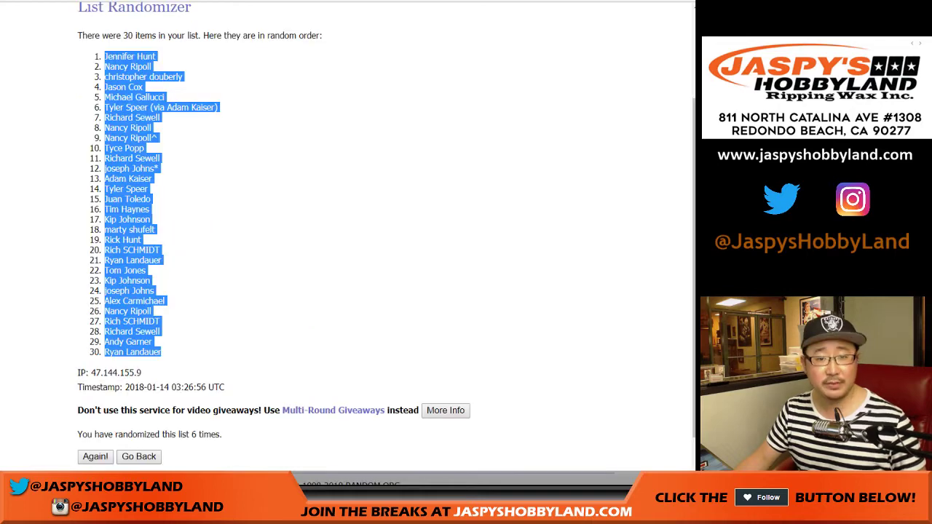
pyautogui.hotkey('ctrl', 'Tab')
pyautogui.hotkey('ctrl', 'Tab')
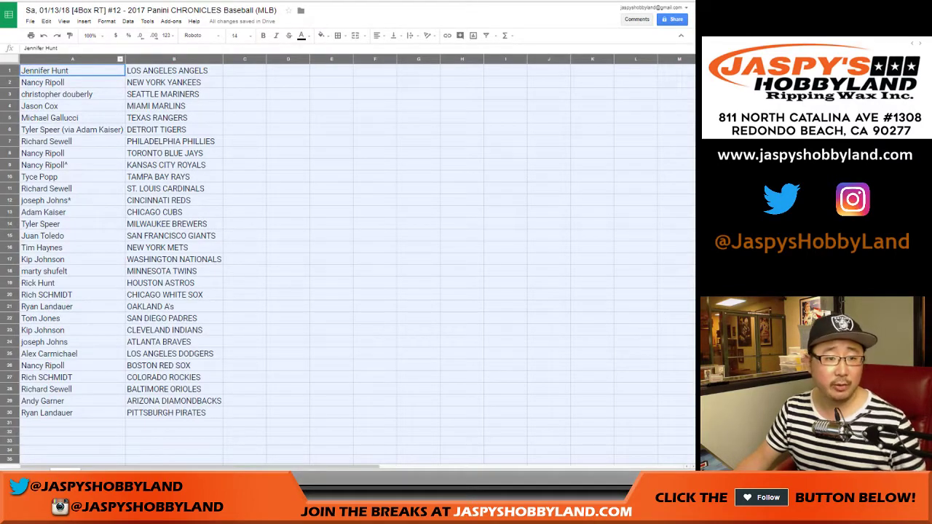
# - Go through rows 1 to 30 one at a time, reading each participant's name and the team assigned to it
pyautogui.click(10, 71)
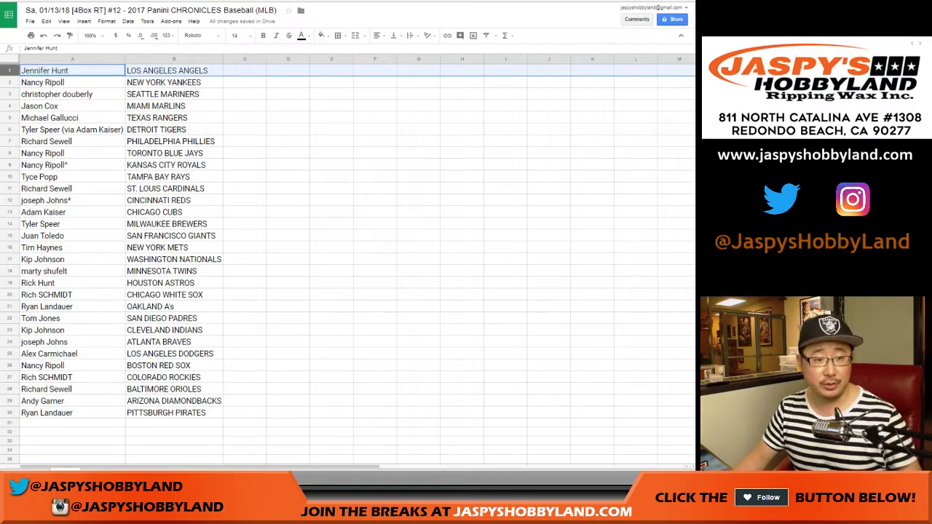
pyautogui.click(10, 83)
pyautogui.click(9, 94)
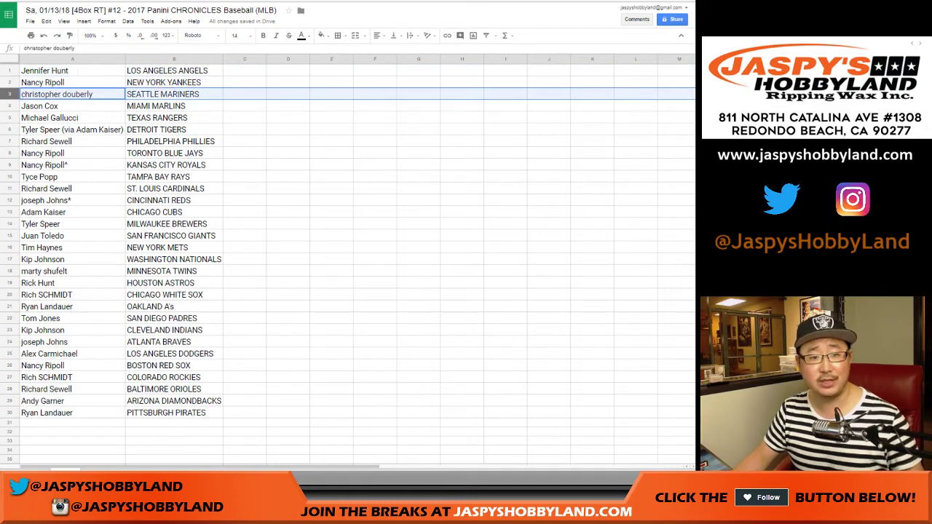
pyautogui.click(10, 106)
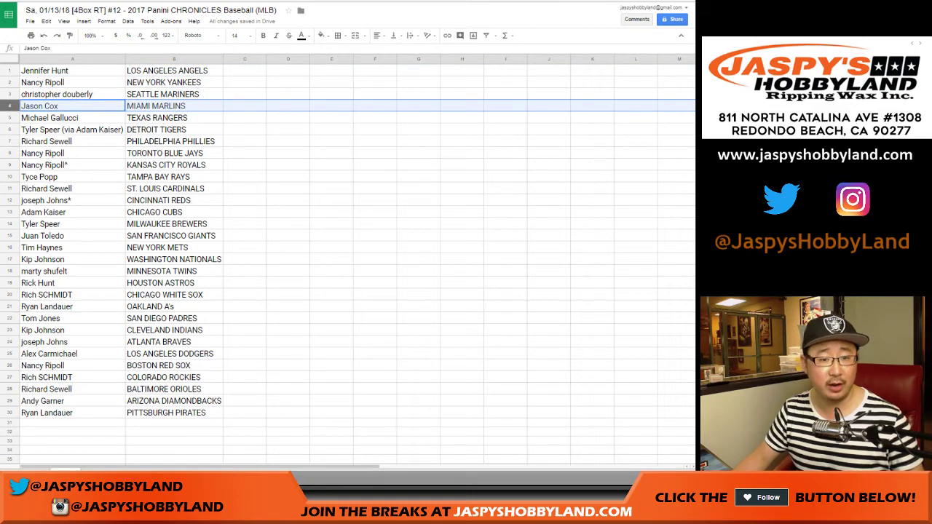
pyautogui.click(9, 118)
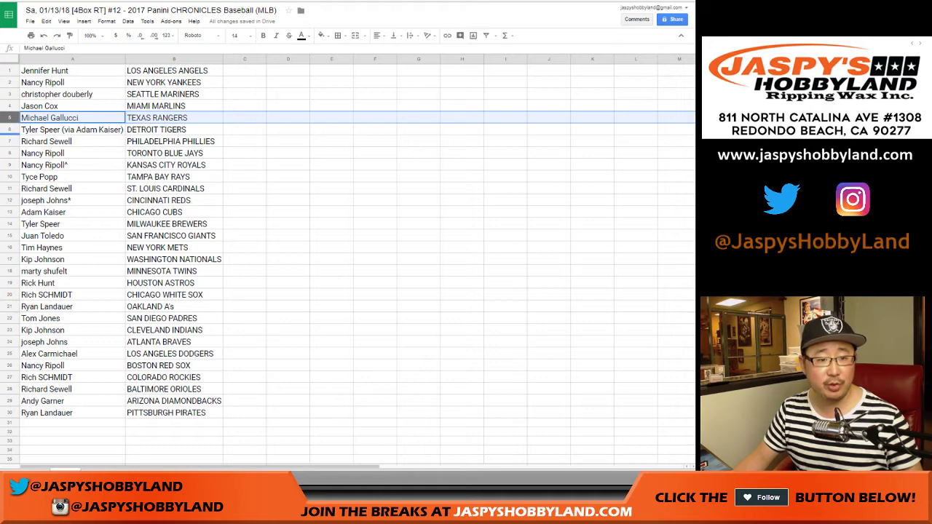
pyautogui.click(10, 130)
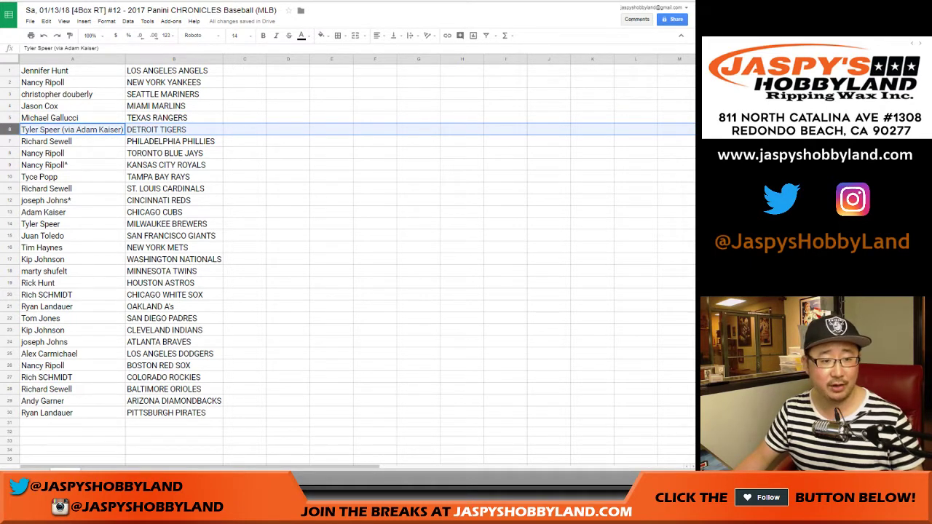
pyautogui.click(9, 141)
pyautogui.click(9, 153)
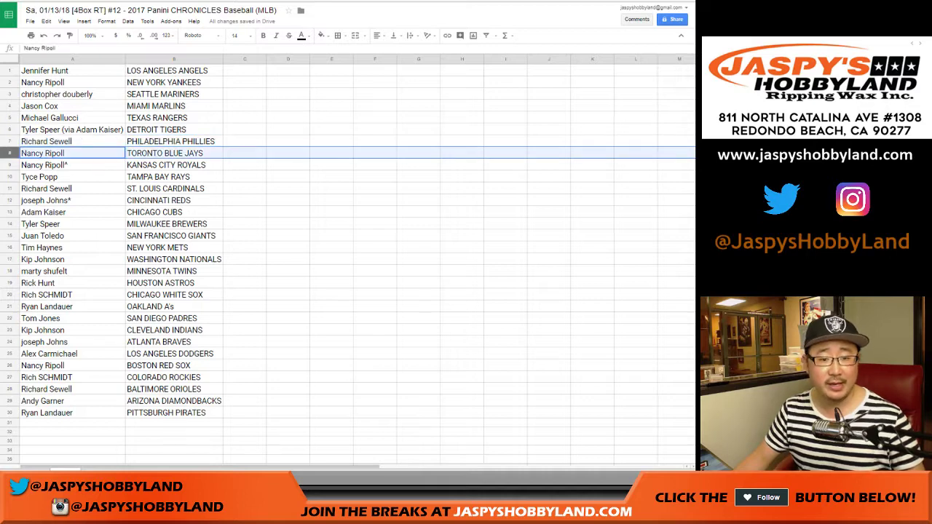
pyautogui.click(10, 166)
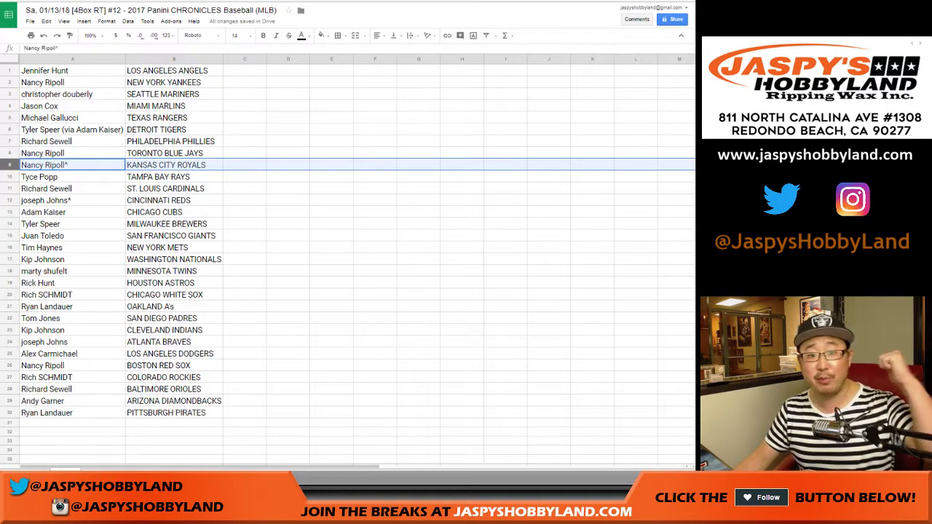
pyautogui.click(10, 177)
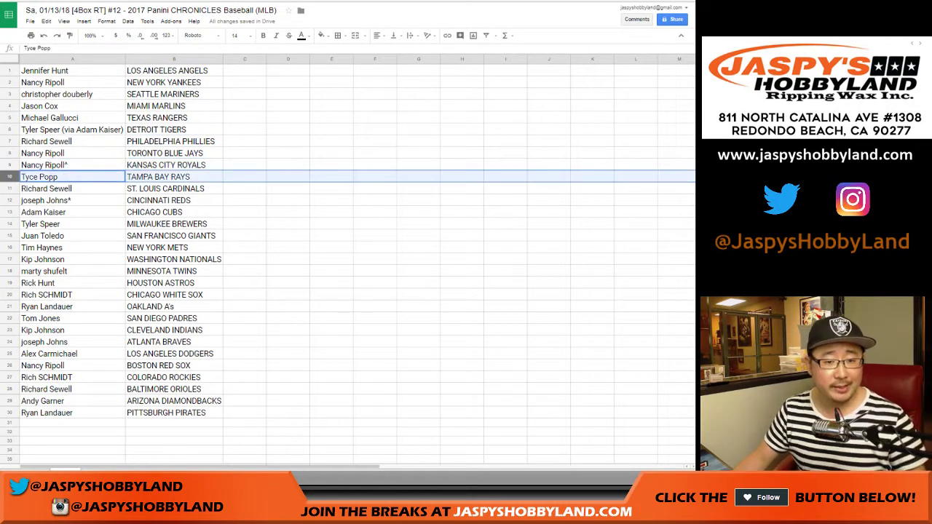
pyautogui.click(9, 188)
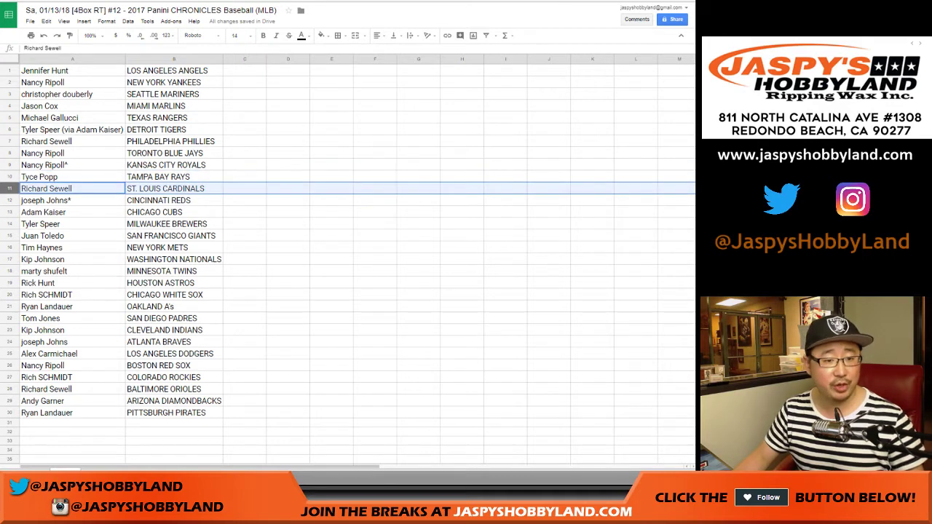
pyautogui.click(9, 200)
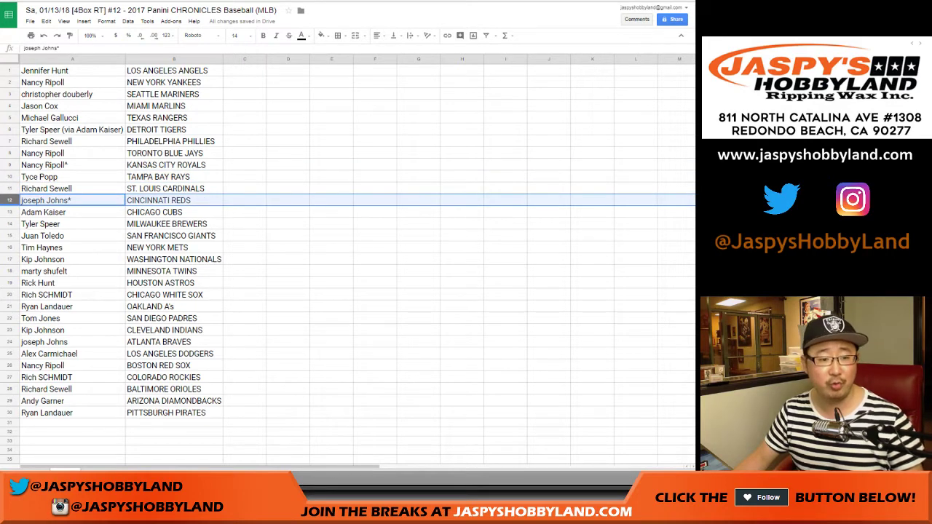
pyautogui.click(9, 212)
pyautogui.click(9, 224)
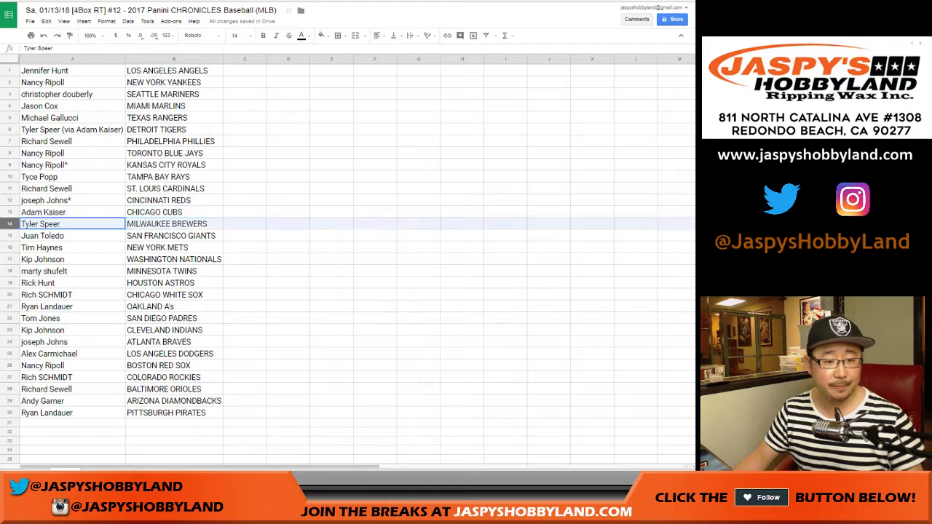
pyautogui.click(9, 236)
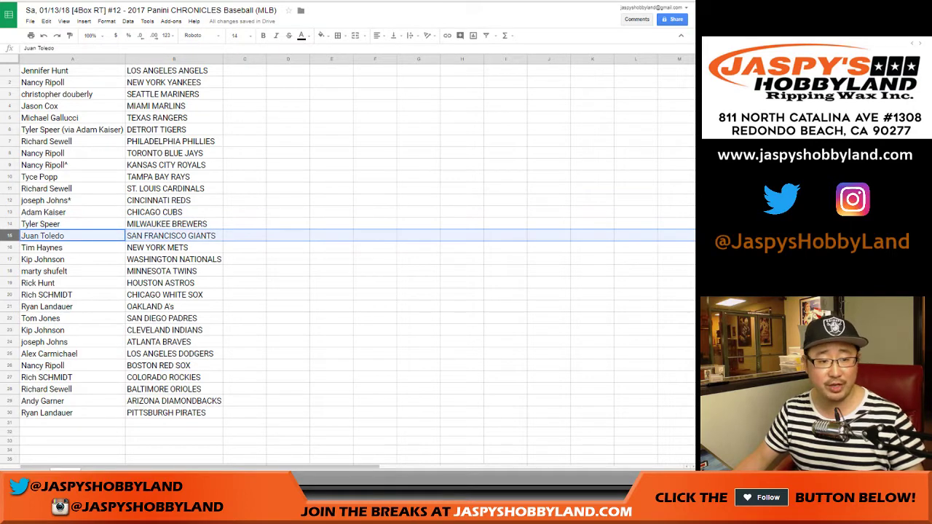
pyautogui.click(9, 248)
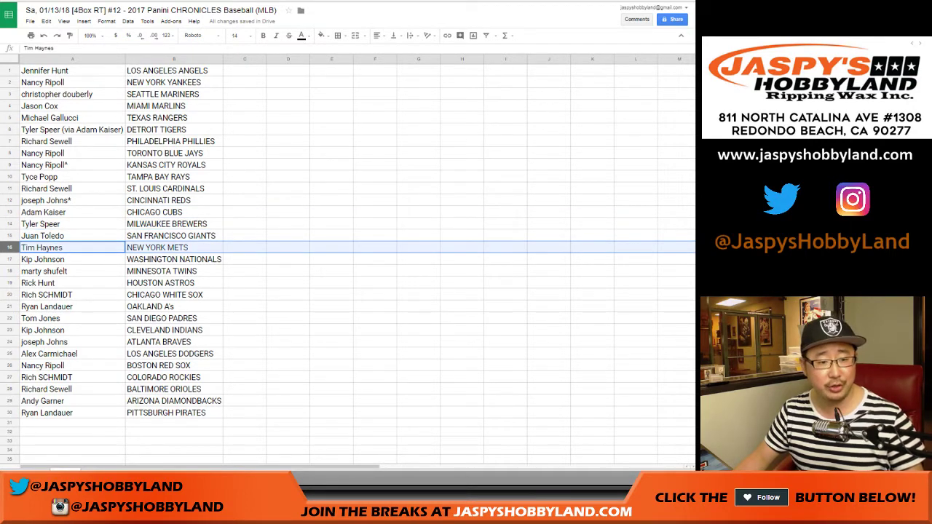
pyautogui.click(9, 259)
pyautogui.click(9, 271)
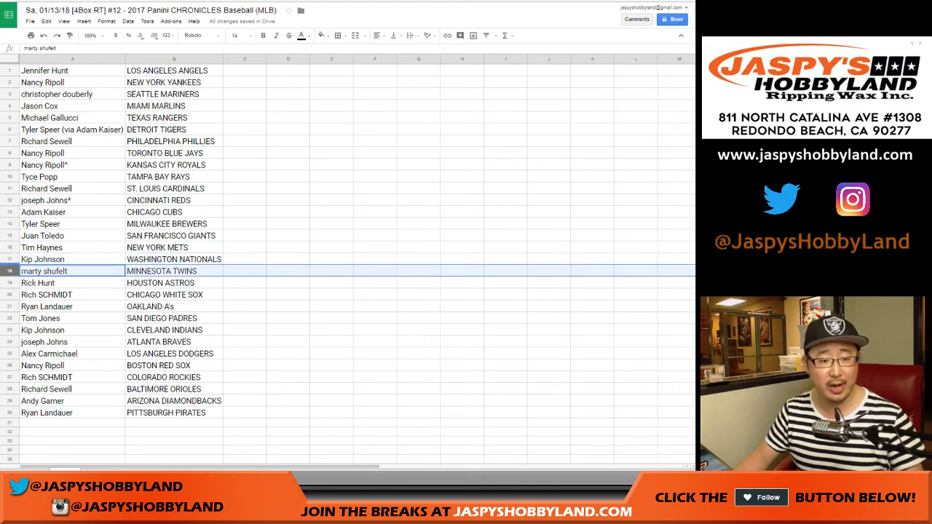
pyautogui.click(9, 282)
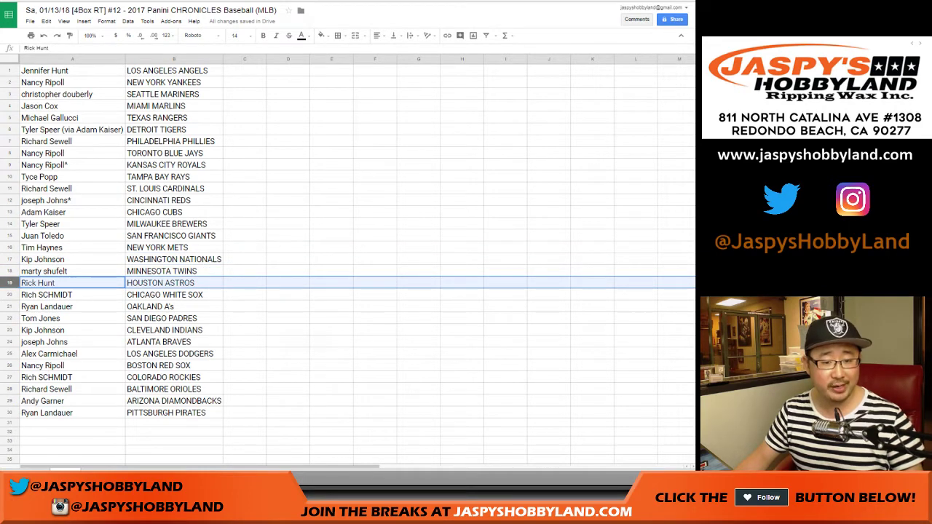
pyautogui.click(9, 295)
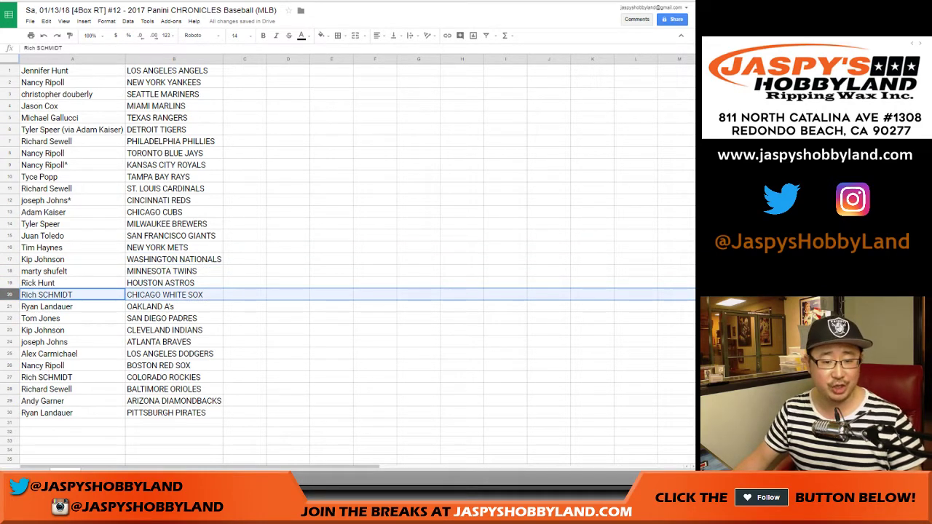
pyautogui.click(10, 307)
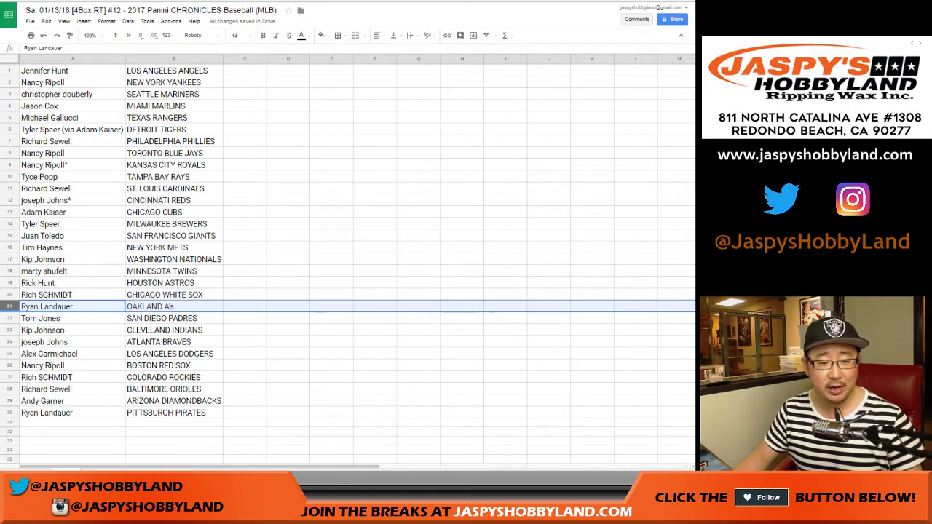
pyautogui.click(10, 319)
pyautogui.click(10, 330)
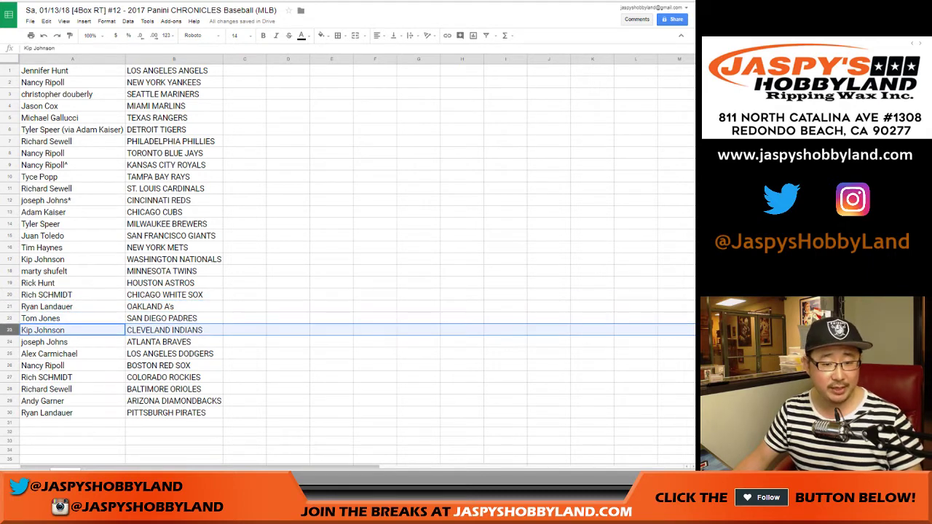
pyautogui.click(10, 342)
pyautogui.click(9, 354)
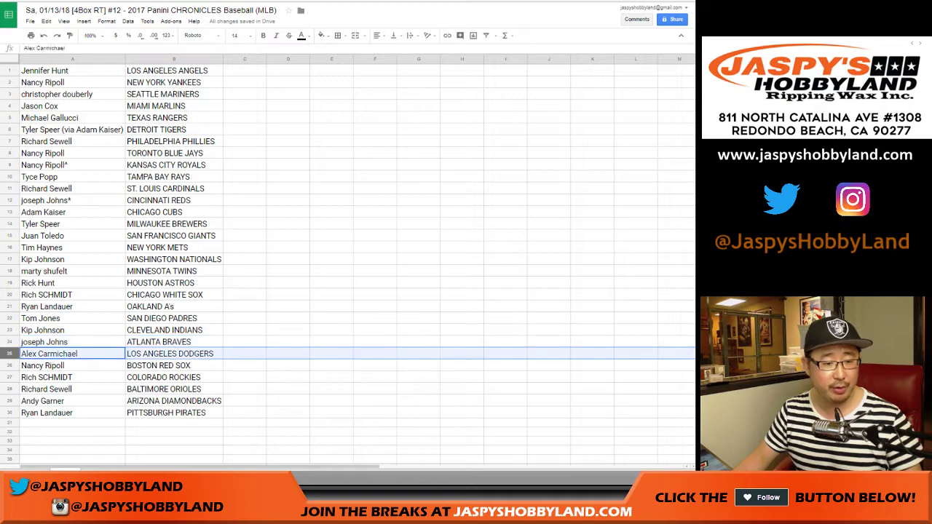
pyautogui.click(10, 365)
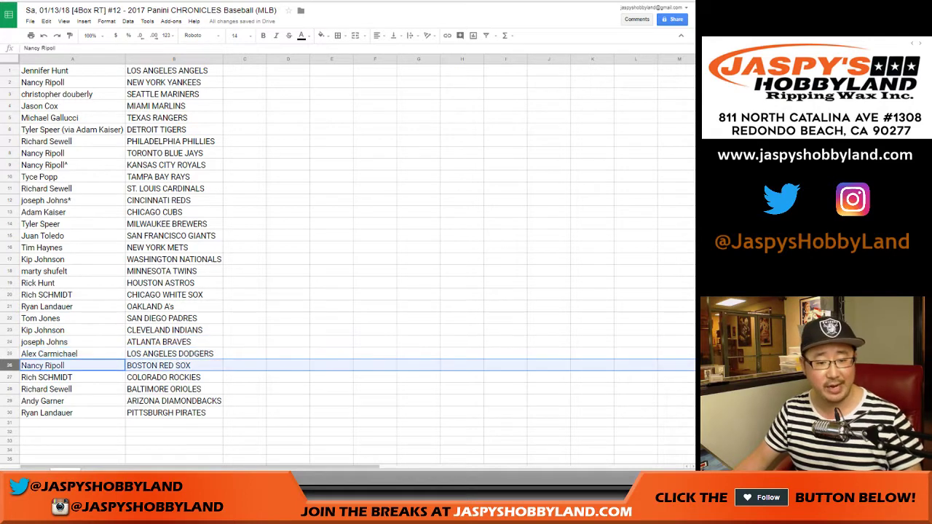
pyautogui.click(9, 377)
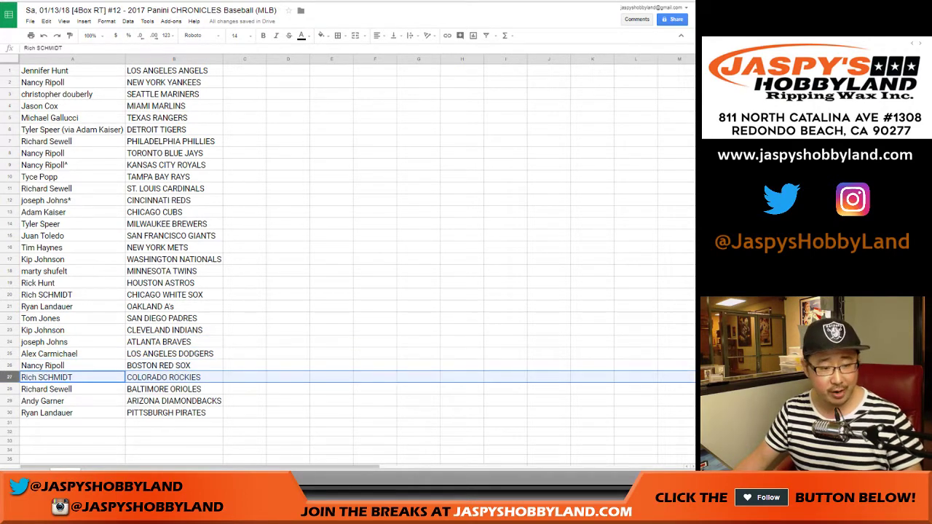
pyautogui.click(10, 389)
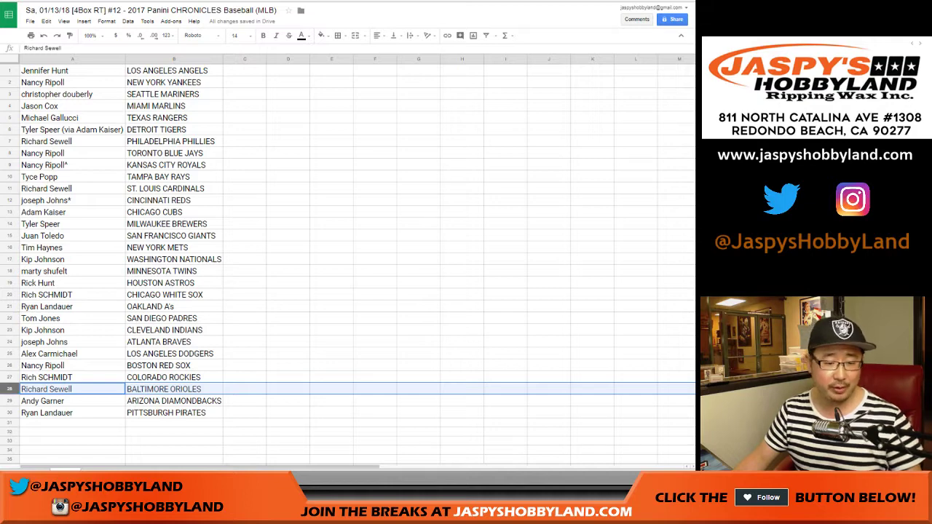
pyautogui.click(9, 402)
pyautogui.click(9, 413)
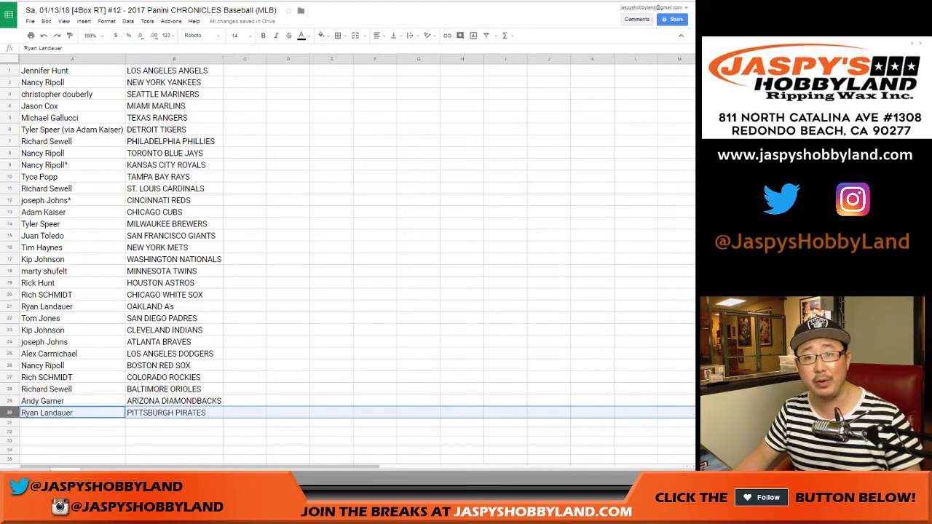
# - Sort the sheet by column B from A to Z so the pairings are in alphabetical team order
pyautogui.click(174, 59)
pyautogui.click(128, 21)
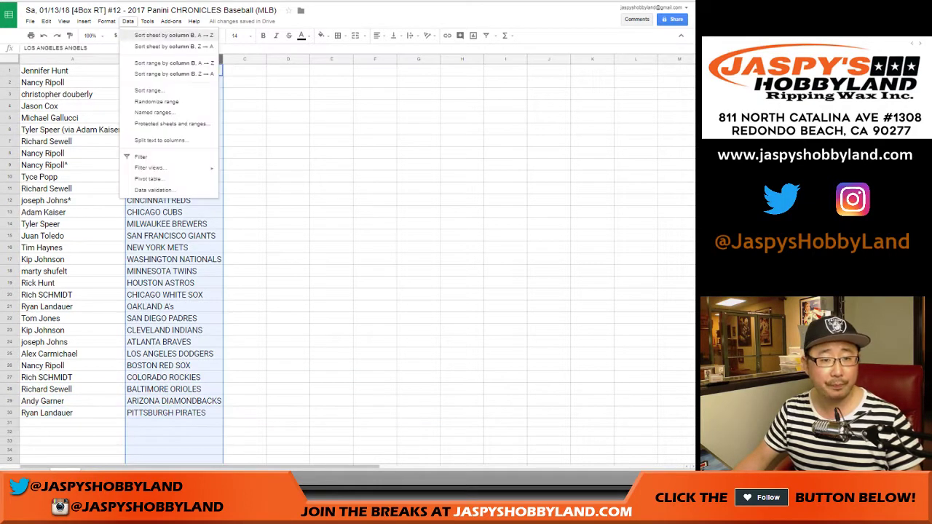
pyautogui.click(169, 33)
# - Center the entire list of participants and teams both horizontally and vertically within its cells
pyautogui.click(72, 70)
pyautogui.hotkey('ctrl', 'a')
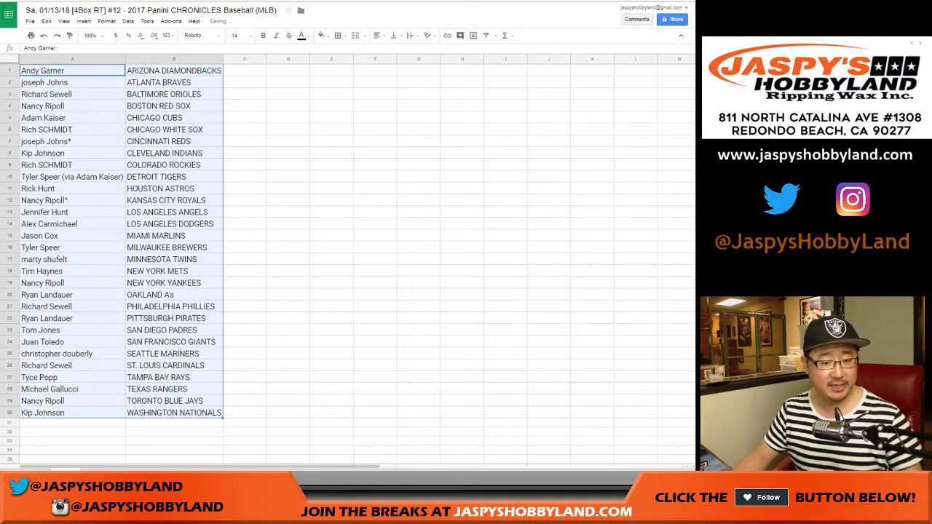
pyautogui.click(339, 35)
pyautogui.click(343, 55)
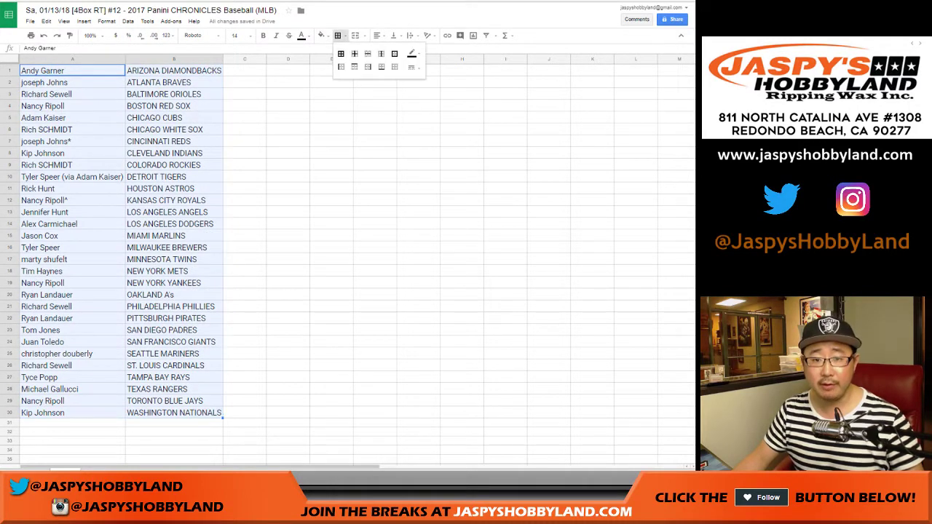
pyautogui.click(379, 35)
pyautogui.click(391, 51)
pyautogui.click(394, 35)
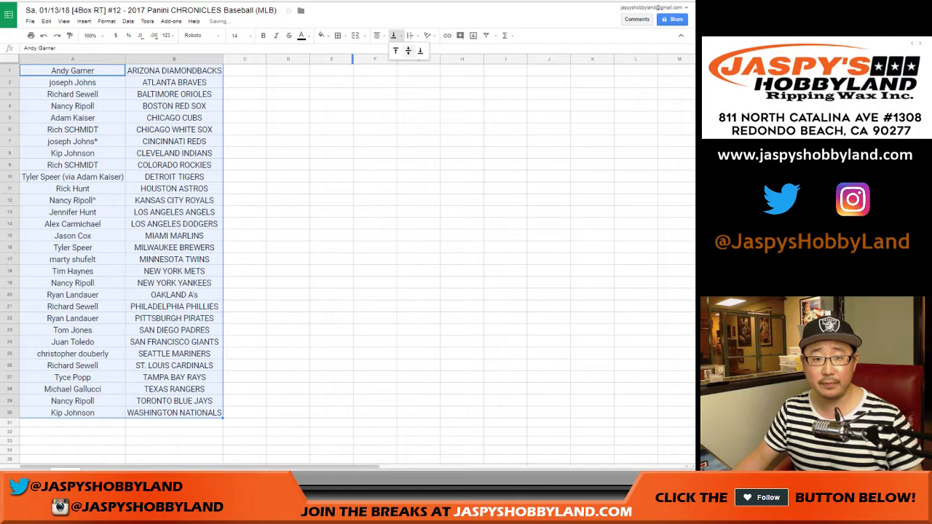
pyautogui.click(409, 51)
pyautogui.click(245, 71)
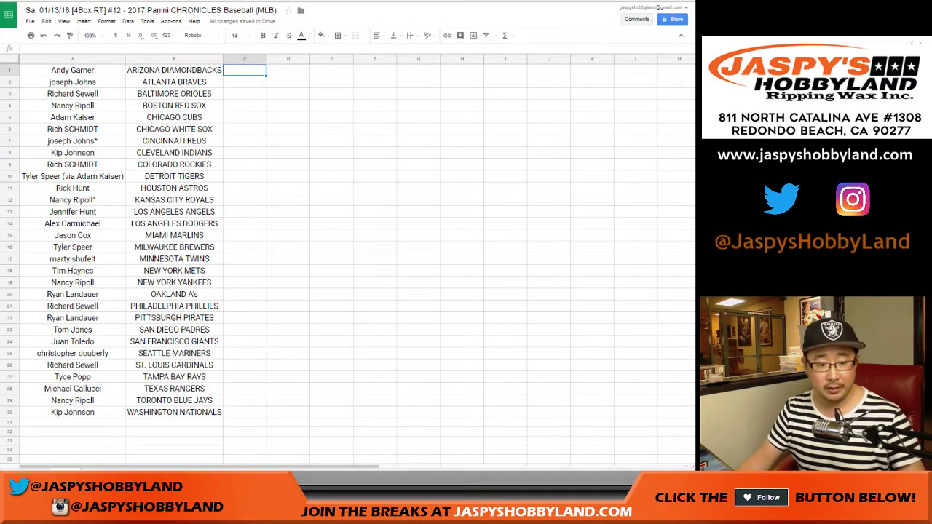
# - Highlight the Tampa Bay Rays, San Francisco Giants and Seattle Mariners rows in turn, ending with the Mariners and Rays rows selected together
pyautogui.click(9, 377)
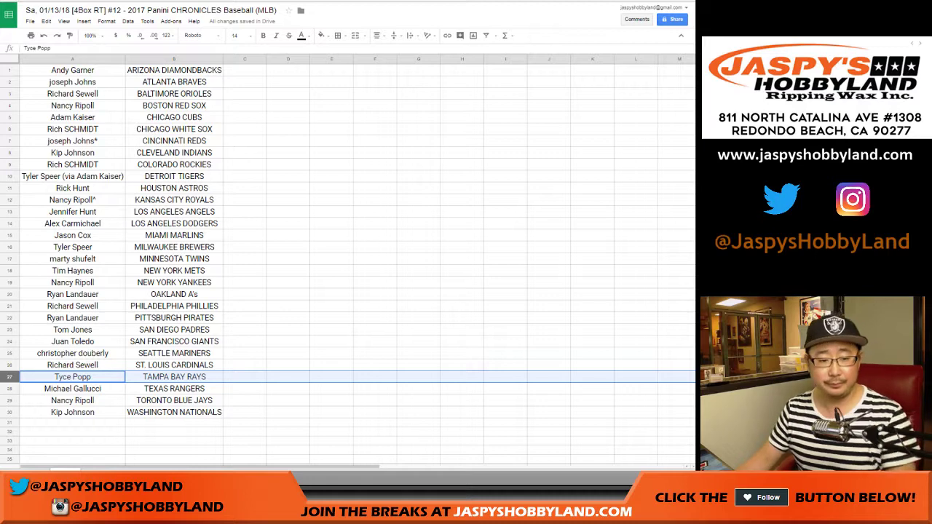
pyautogui.click(9, 341)
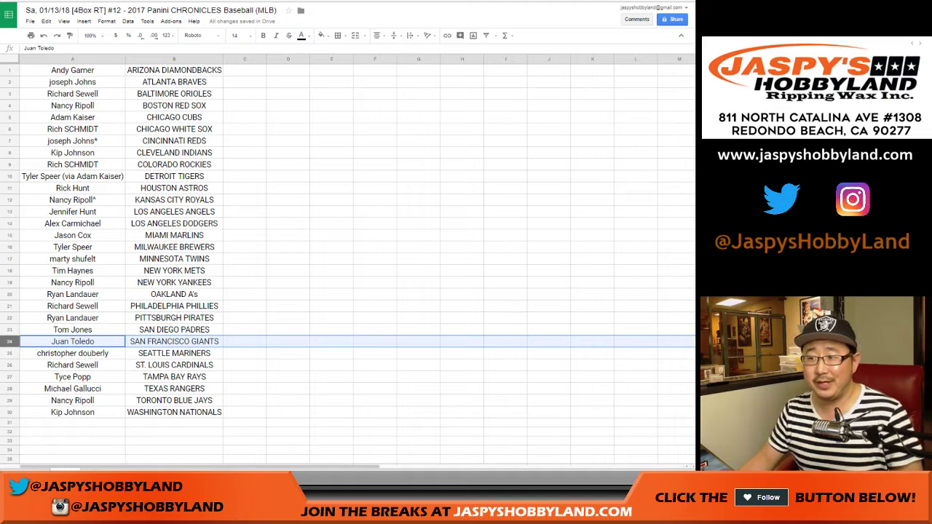
pyautogui.click(9, 353)
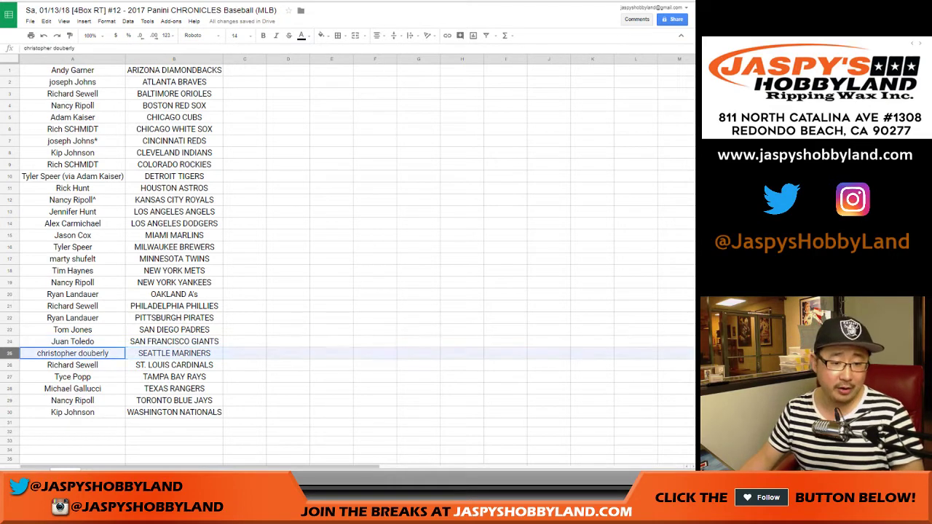
pyautogui.keyDown('ctrl'); pyautogui.click(10, 377); pyautogui.keyUp('ctrl')
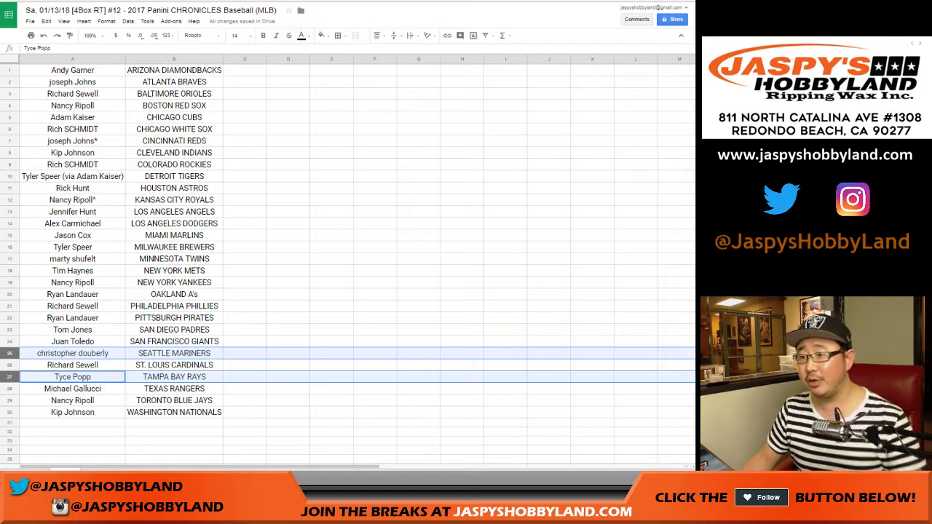
# - Apply borders to all cells of the participant and team list, and print the current sheet
pyautogui.click(72, 70)
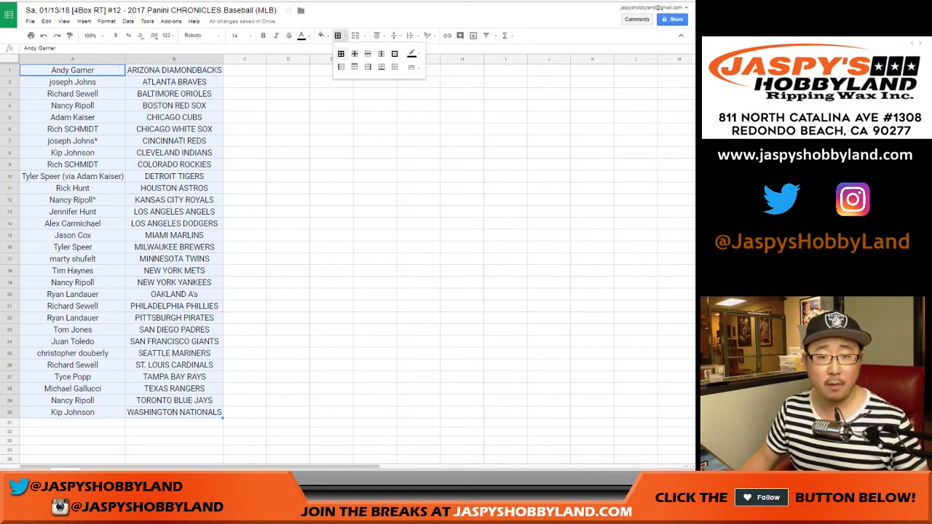
pyautogui.click(341, 53)
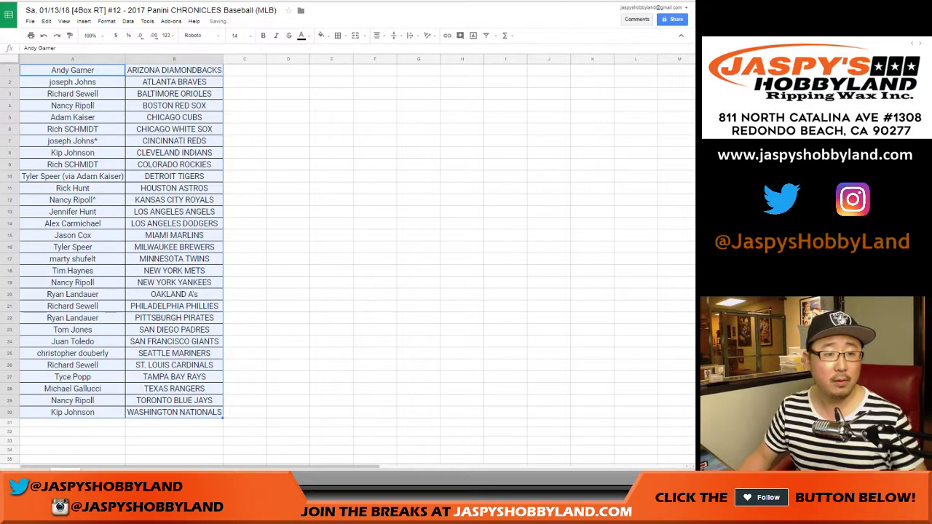
pyautogui.hotkey('ctrl', 'p')
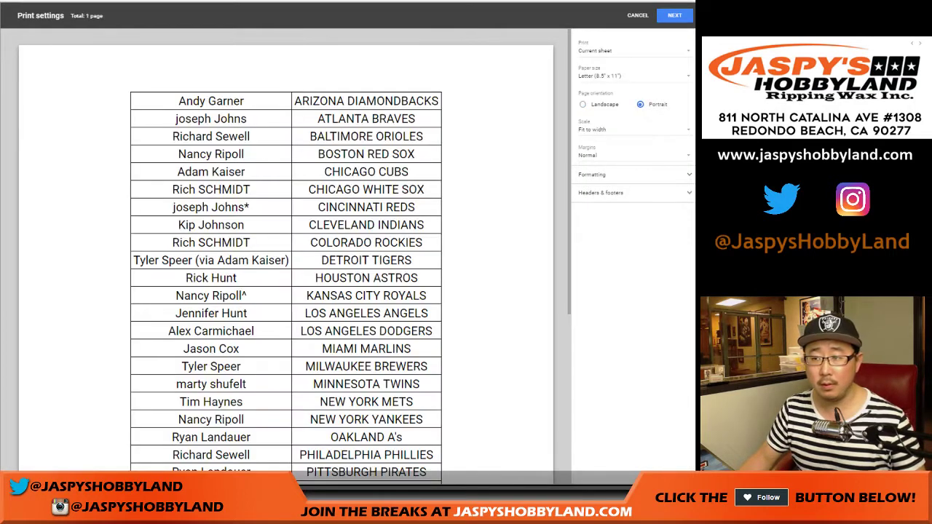
pyautogui.press('Return')
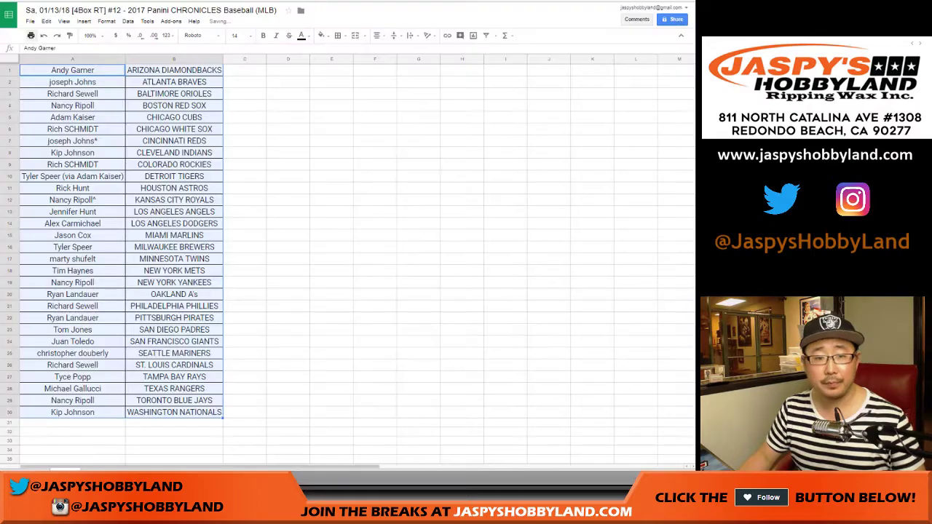
pyautogui.press('Return')
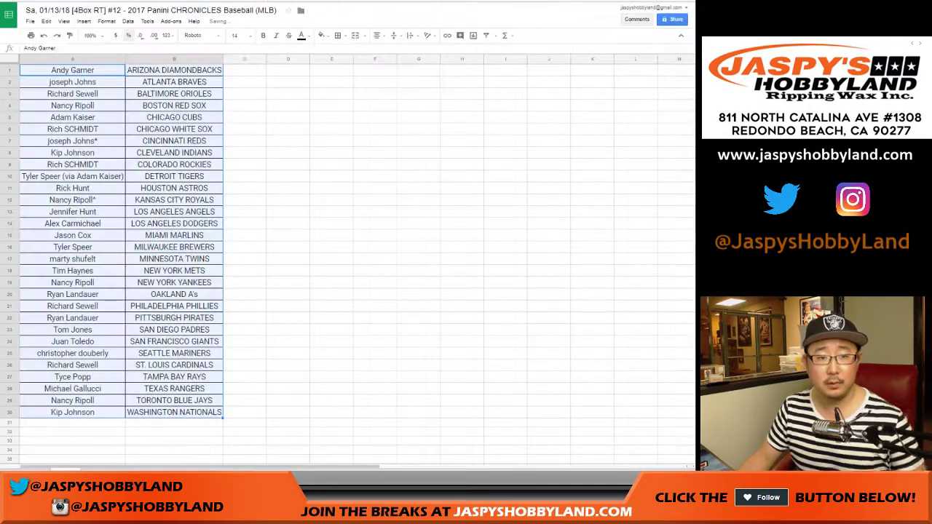